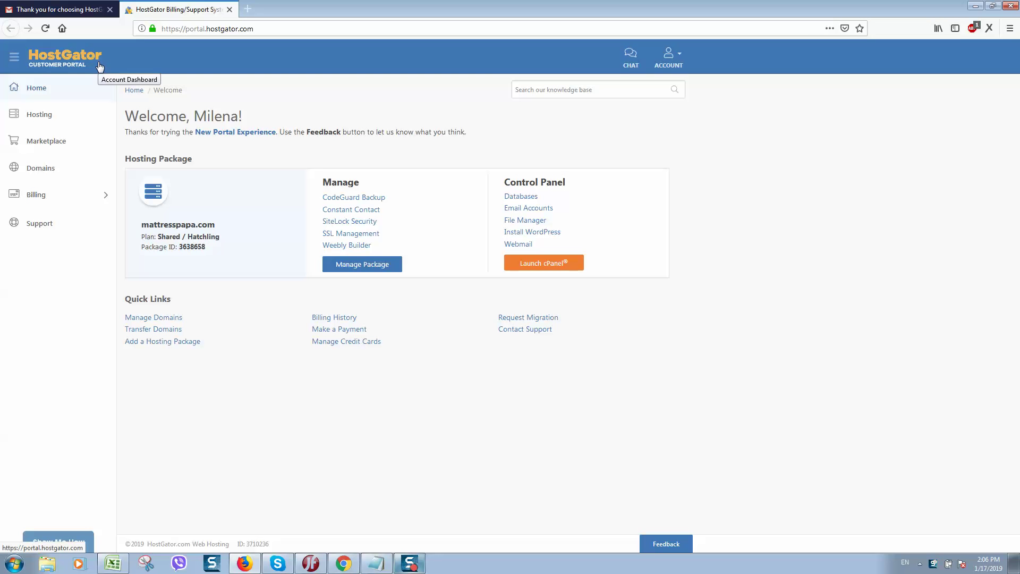
Step: Open a new browser tab beside the HostGator Customer Portal
left_click(249, 8)
Step: Go to google.com in the new tab
key("Down")
key("Escape")
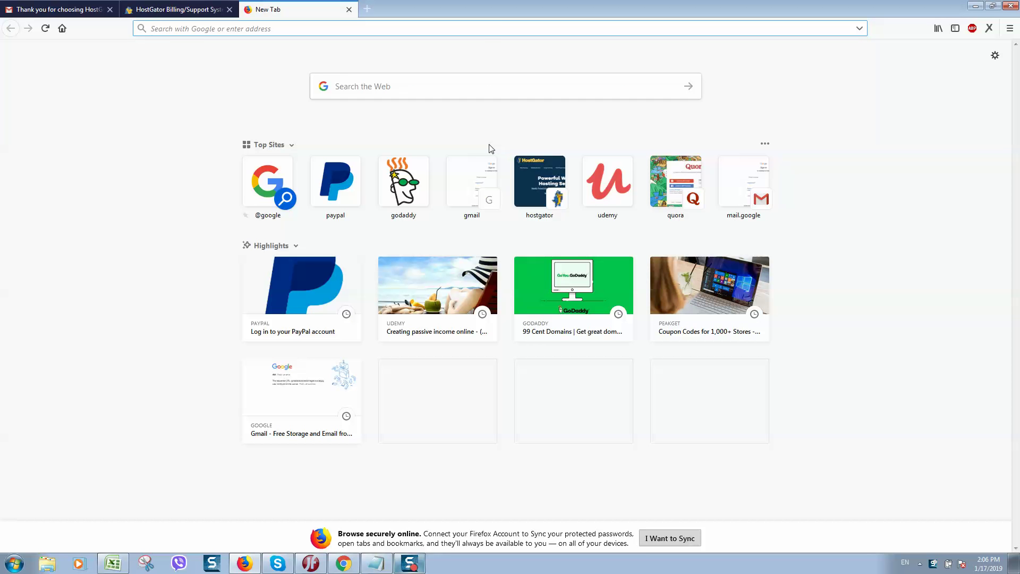
type("google.com/")
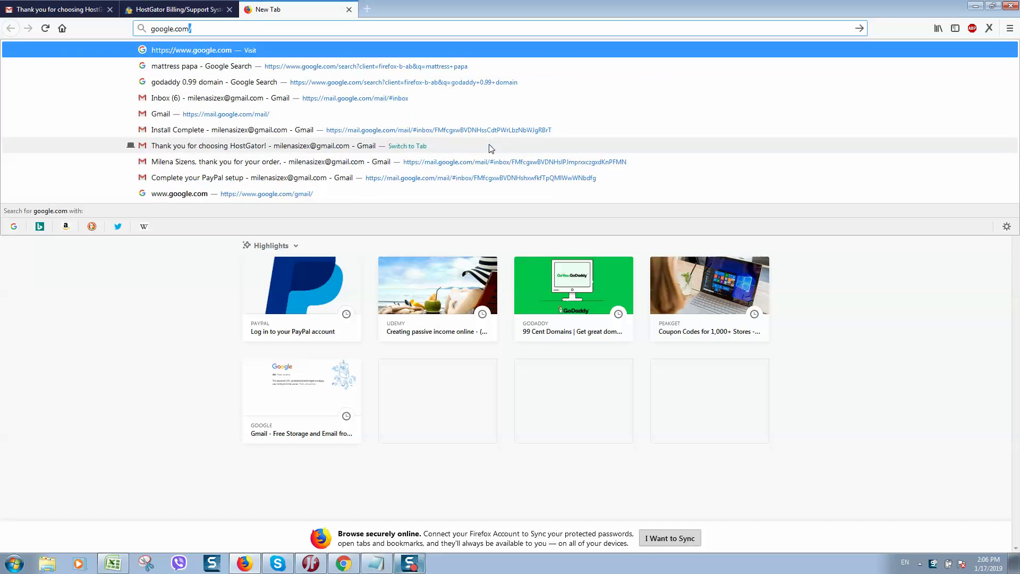
key("Return")
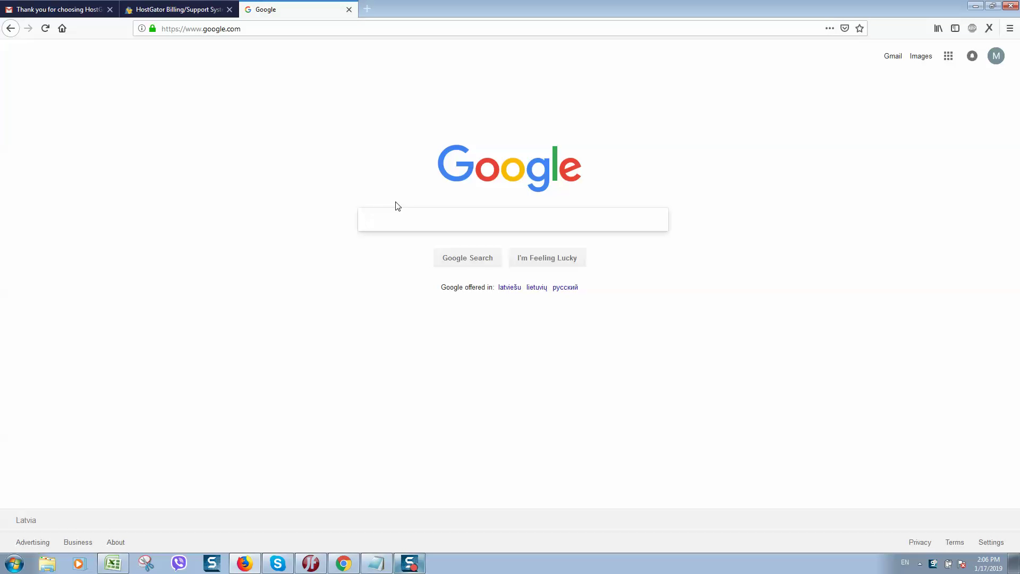
Step: Search Google for 'godaddy 0.99 domain' using the suggestion
type("godaddy")
key("Down")
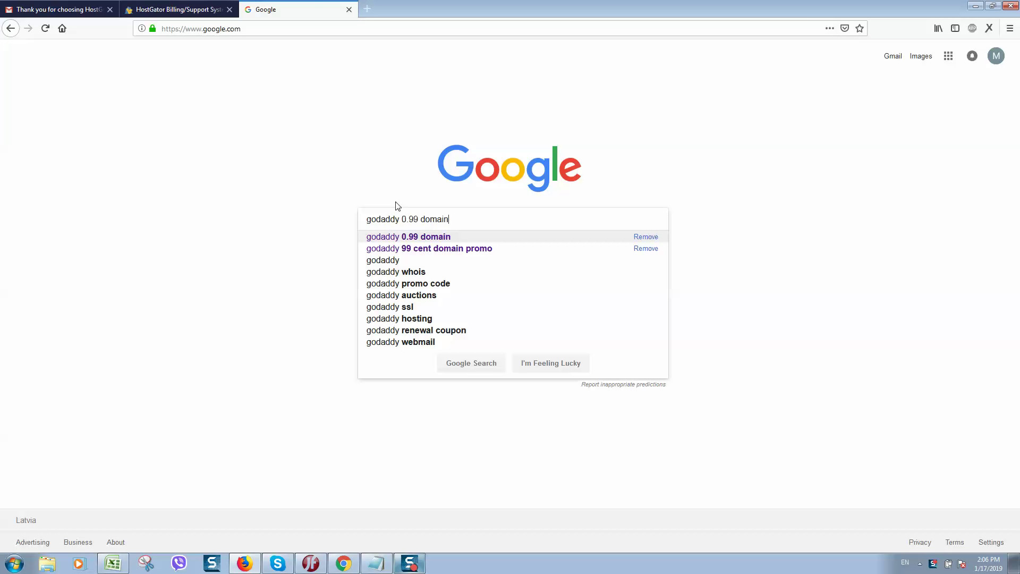
key("Return")
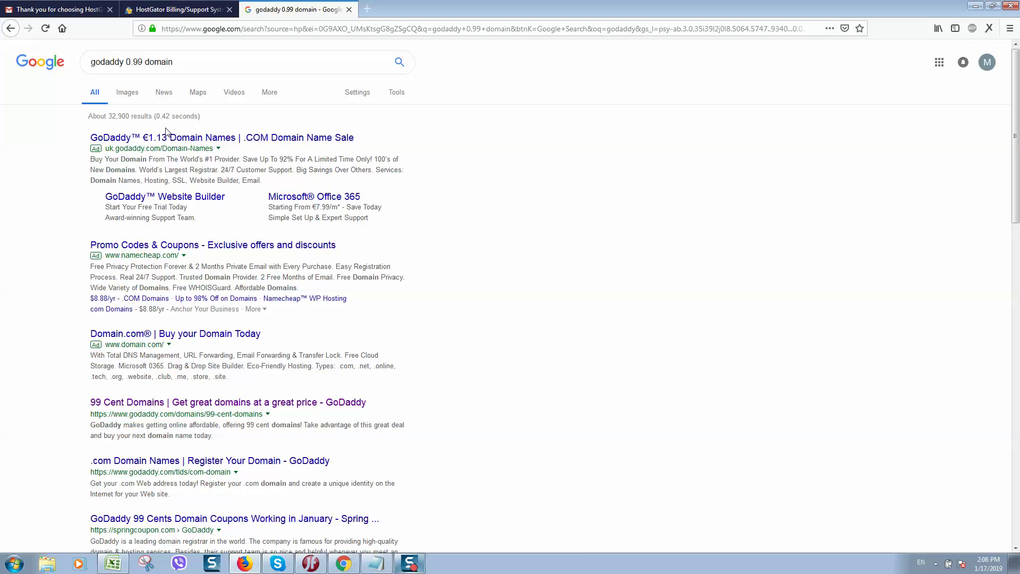
Step: Open GoDaddy's domain sale page and highlight the €1.13 .com offer
left_click(219, 133)
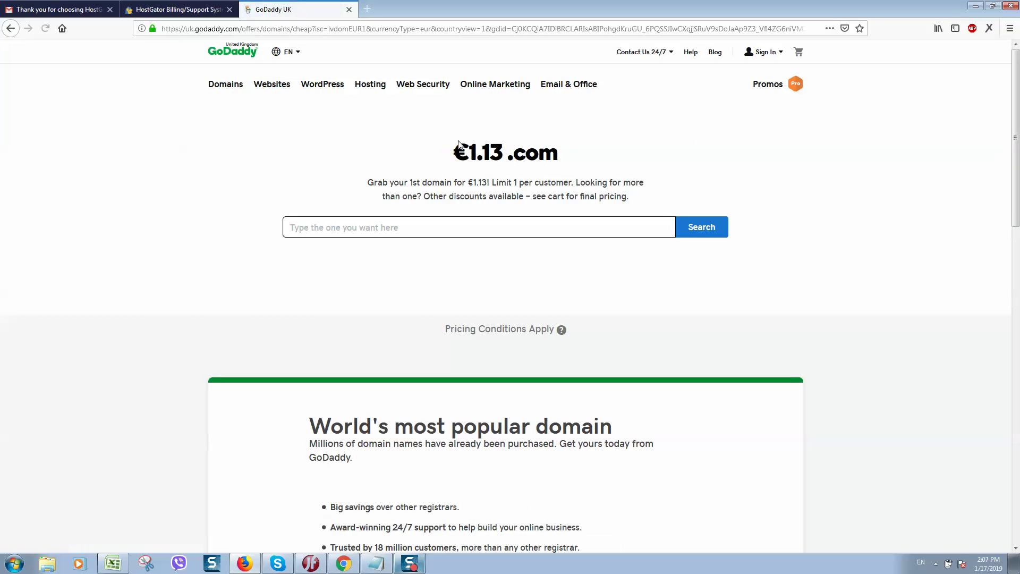
triple_click(567, 159)
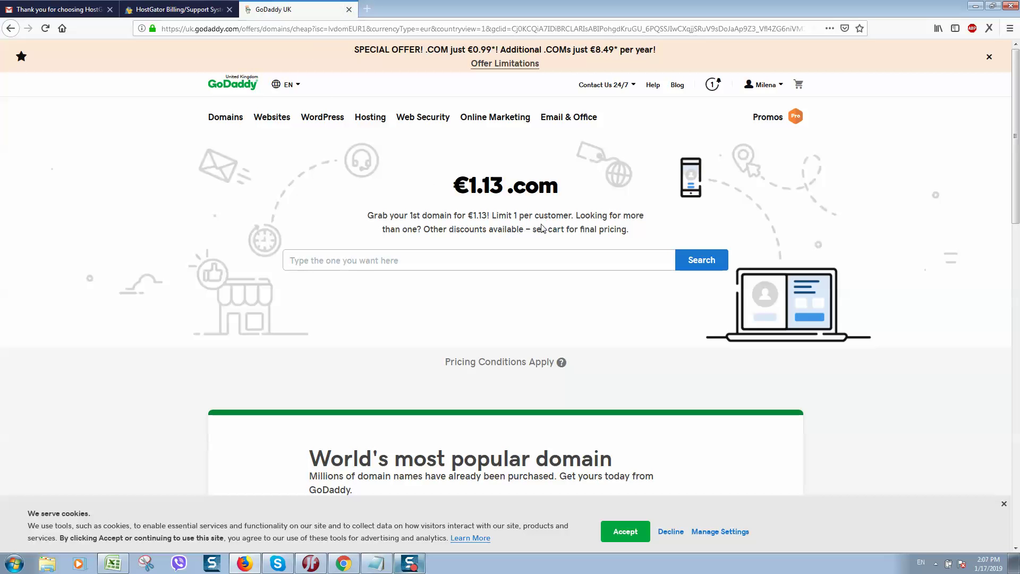
triple_click(471, 182)
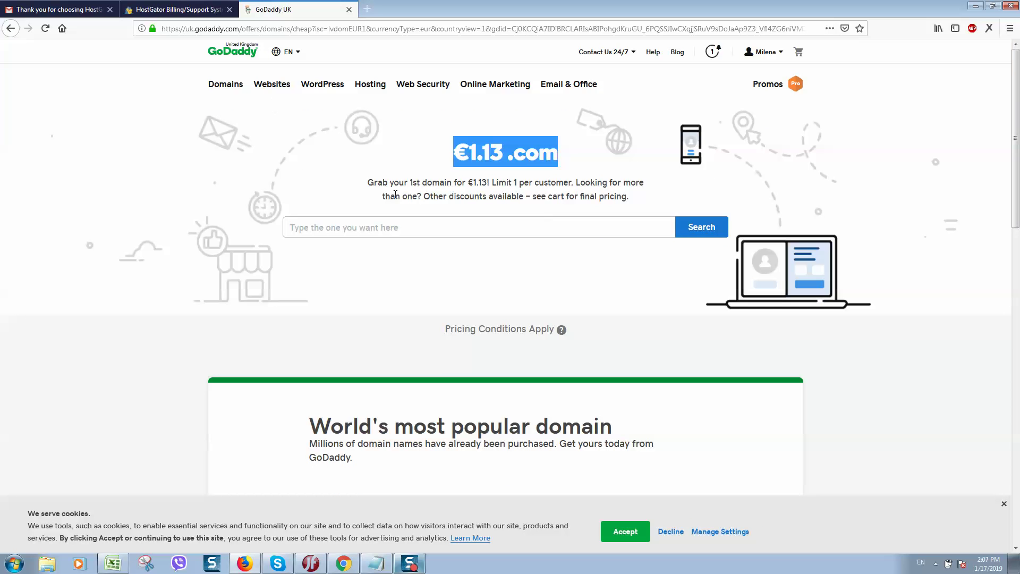
Step: Go to the account's My Products and open DNS for mattresspapa.com
left_click(778, 60)
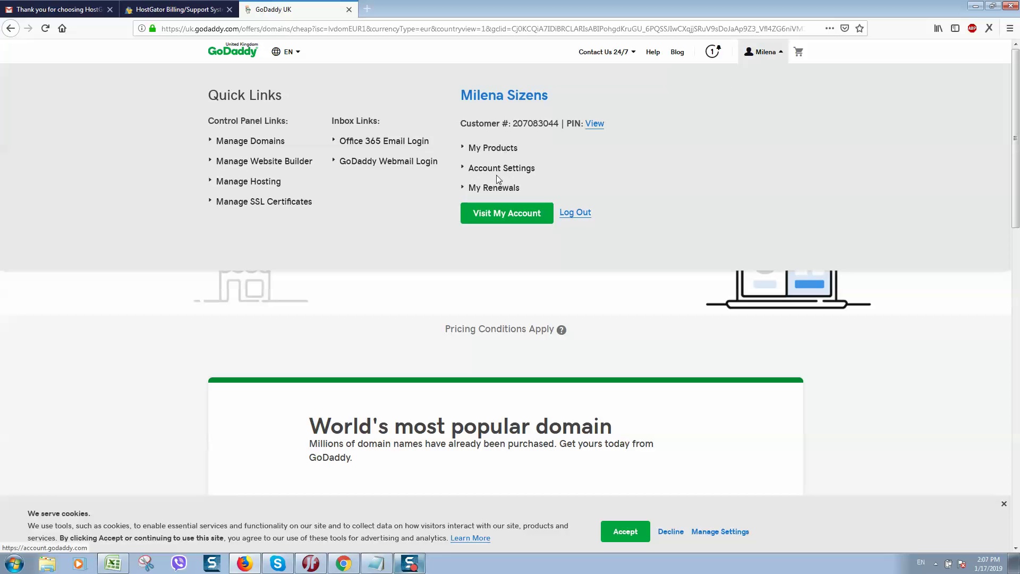
left_click(495, 151)
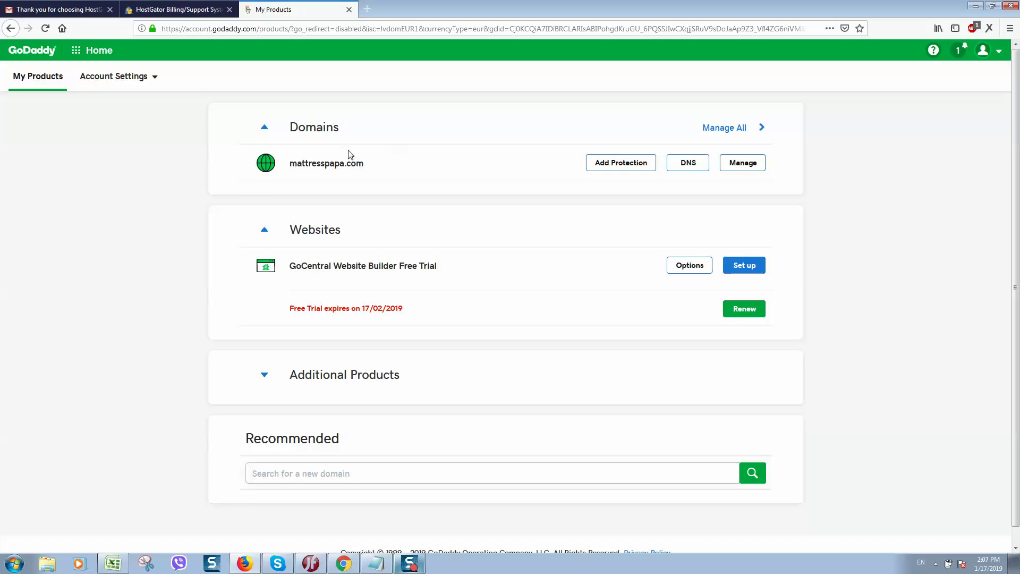
left_click(690, 165)
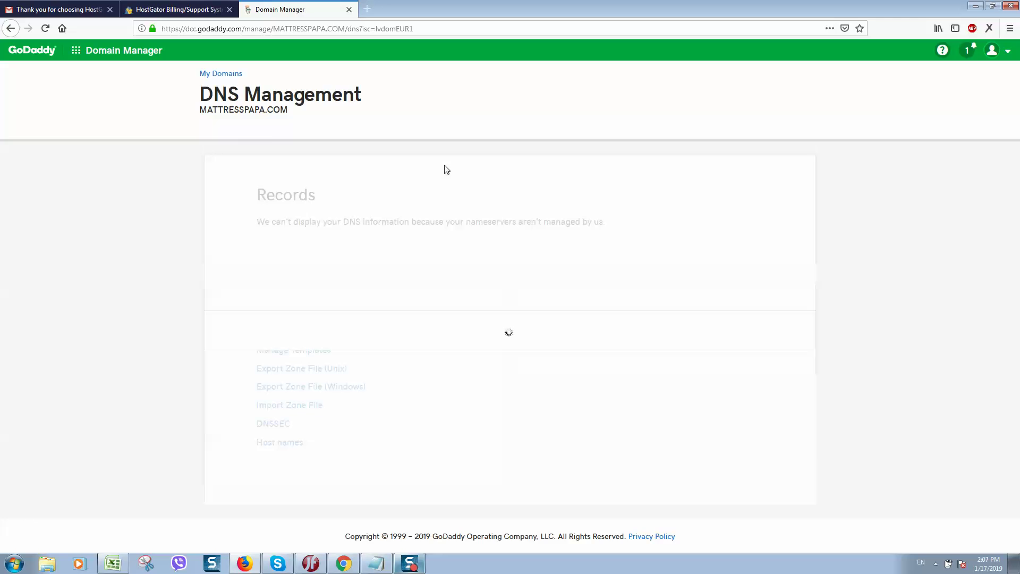
Step: Edit mattresspapa.com's nameservers, keeping the type set to Custom
scroll(399, 164, "down", 2)
scroll(355, 117, "up", 2)
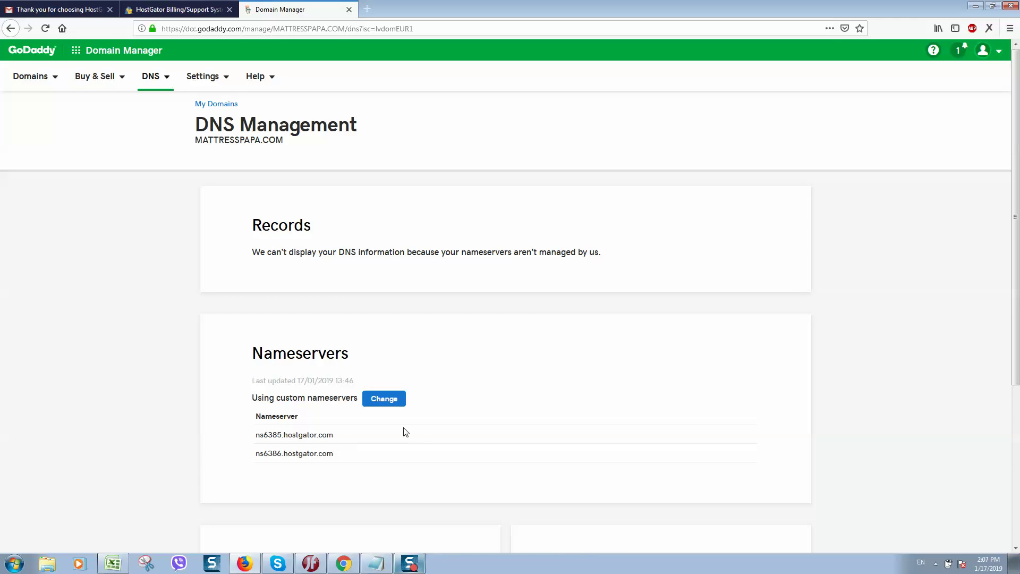
scroll(389, 411, "down", 4)
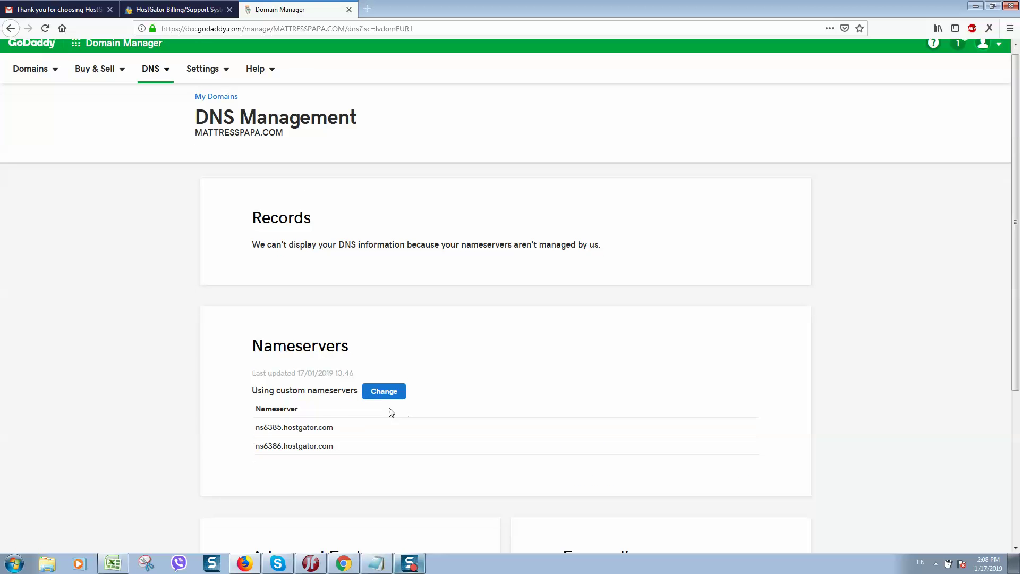
scroll(352, 171, "up", 3)
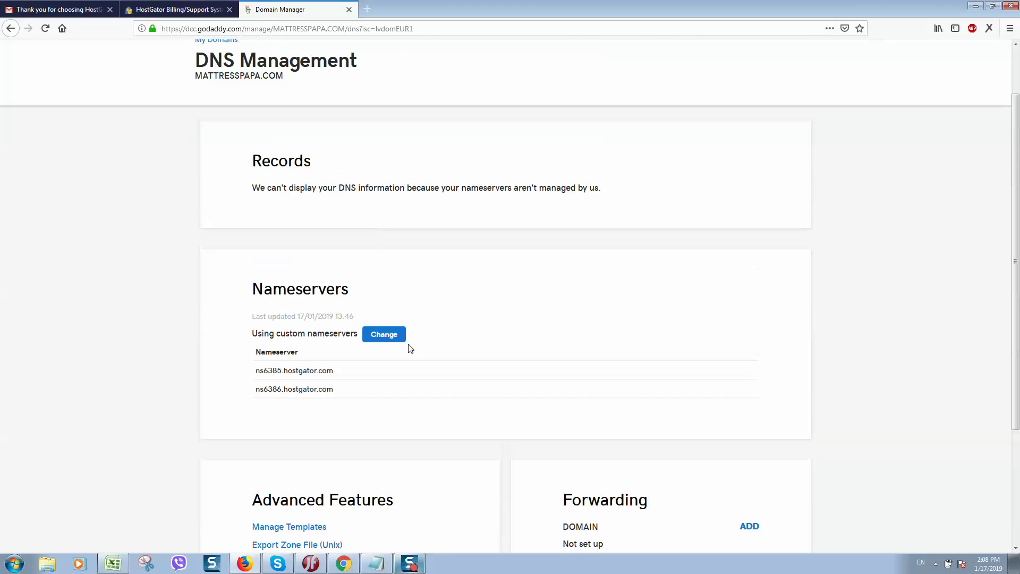
left_click(395, 340)
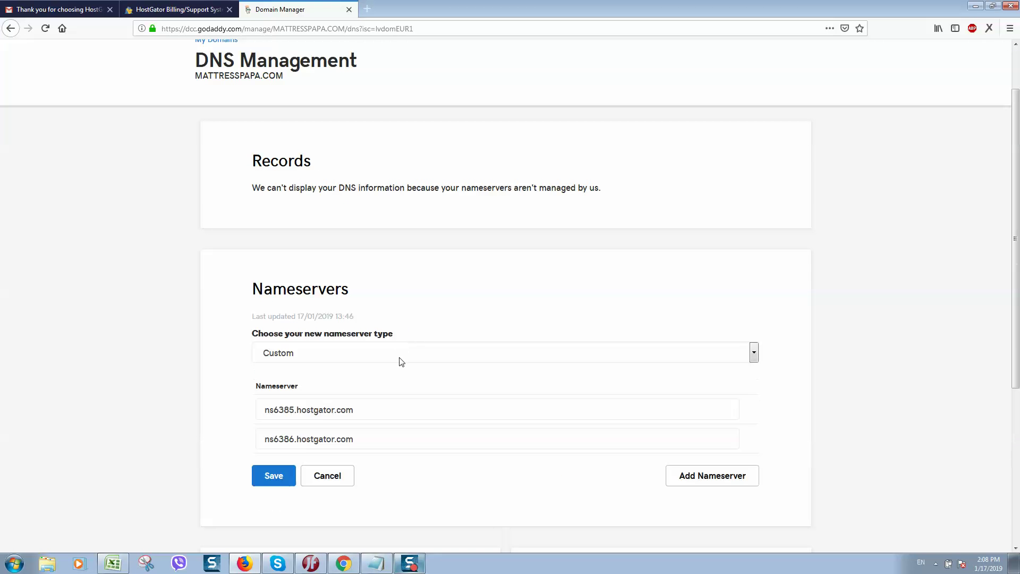
left_click(312, 361)
left_click(291, 382)
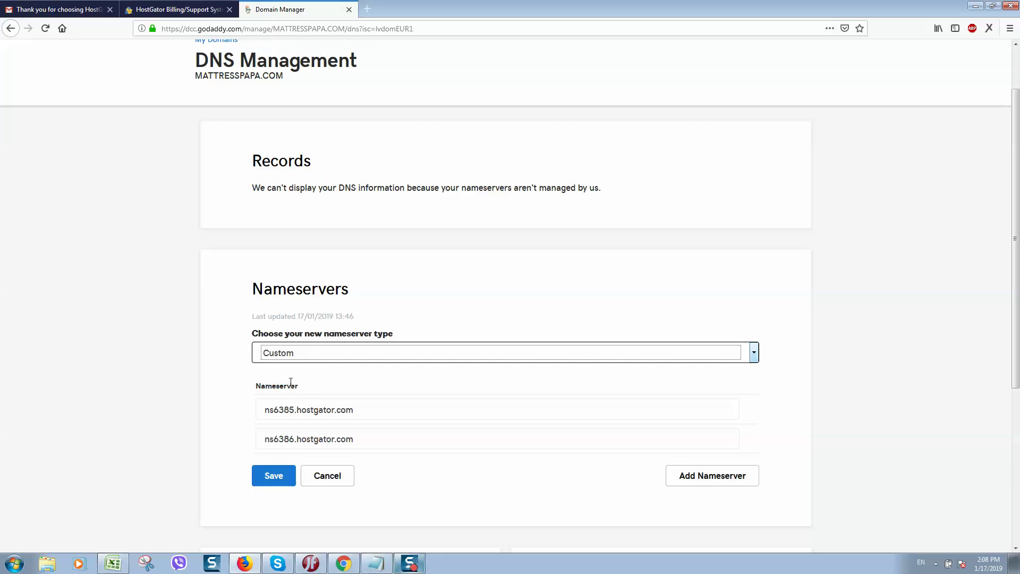
left_click(318, 412)
Step: Check the custom entries ns6385.hostgator.com and ns6386.hostgator.com, then go to HostGator
triple_click(384, 418)
left_click(398, 431)
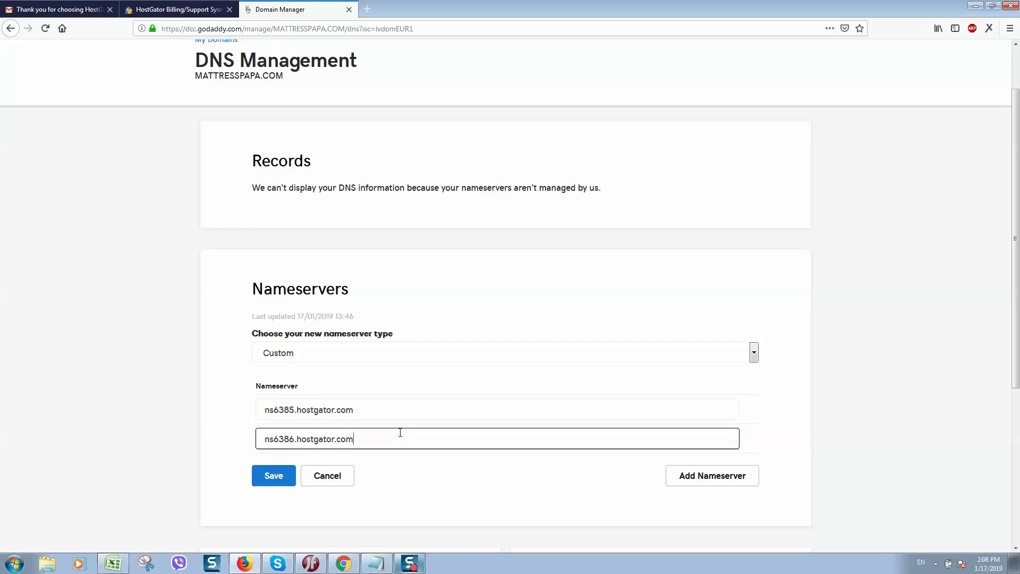
triple_click(399, 432)
left_click(897, 388)
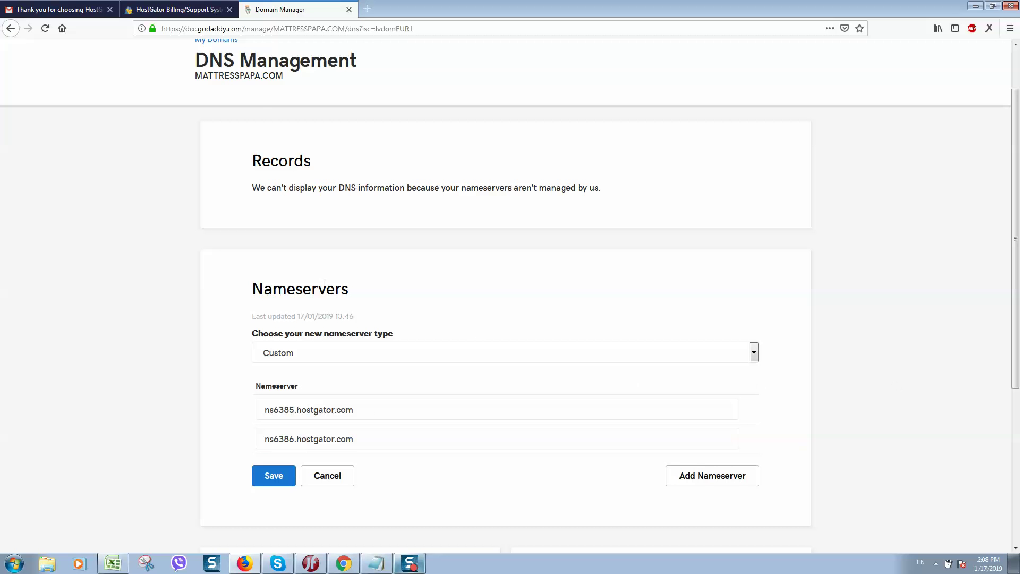
left_click(166, 15)
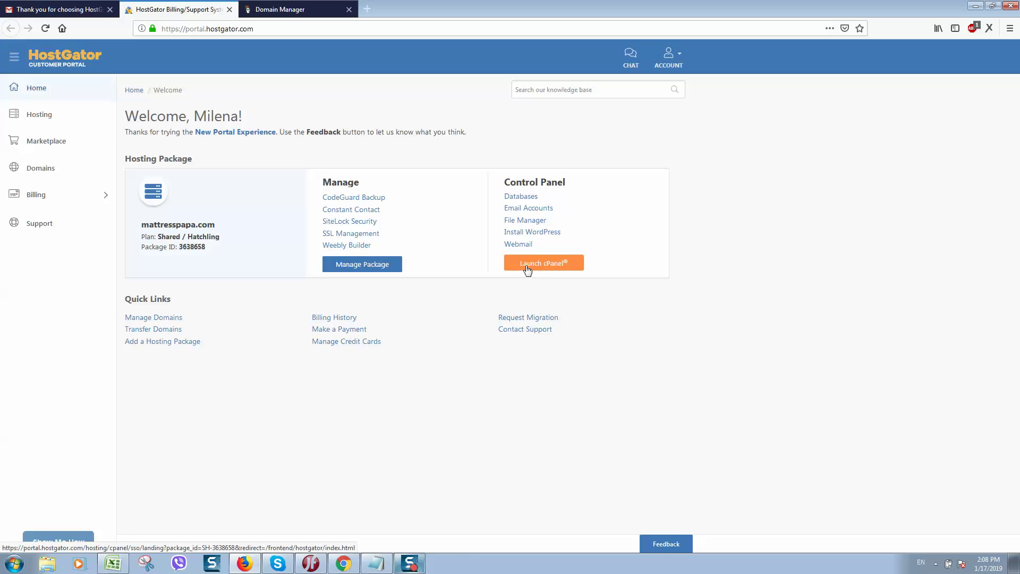
Step: Read the mattresspapa.com package nameservers ns6385/ns6386.hostgator.com in HostGator, then return to GoDaddy
left_click(45, 120)
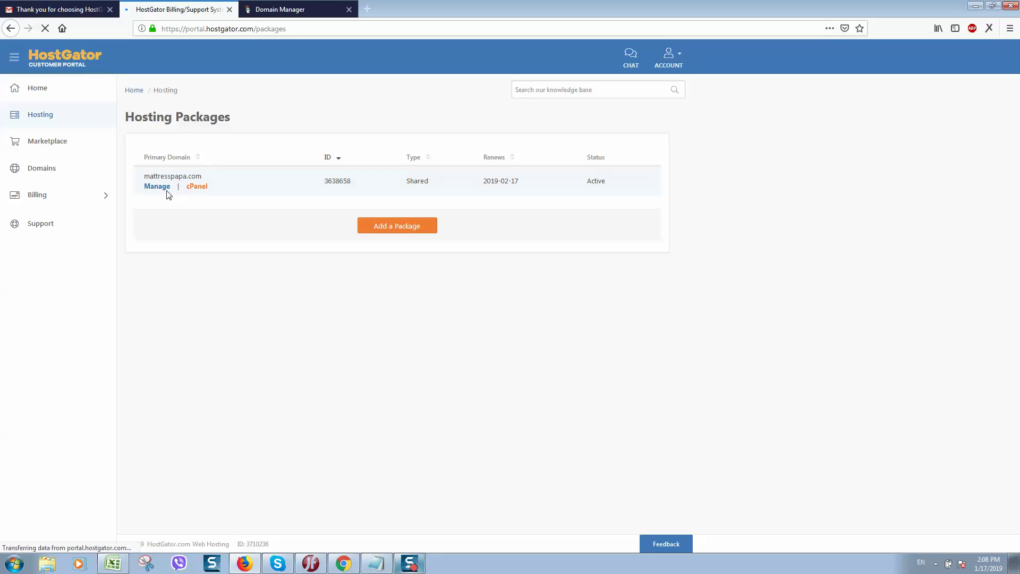
left_click(165, 194)
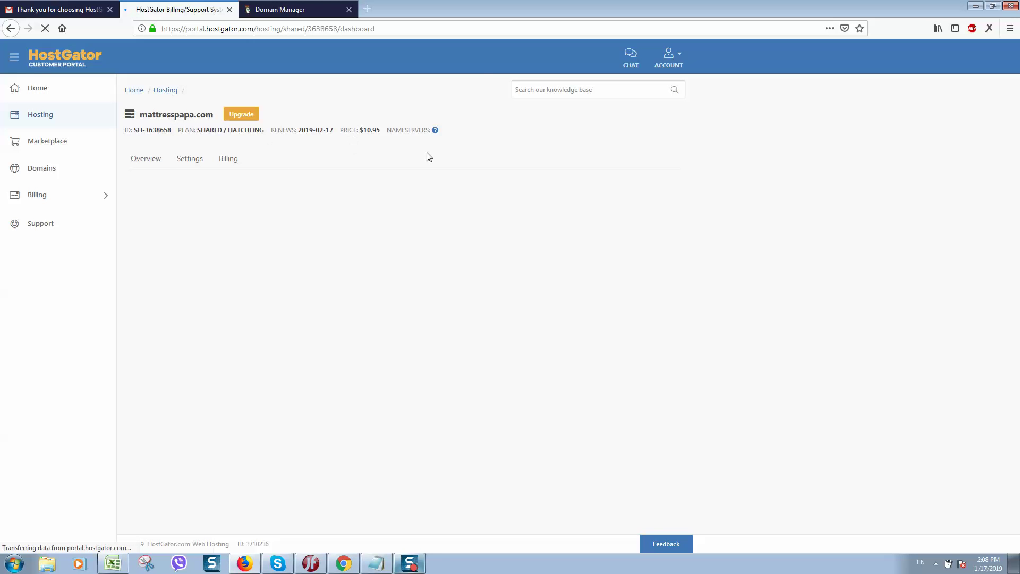
mouse_move(435, 130)
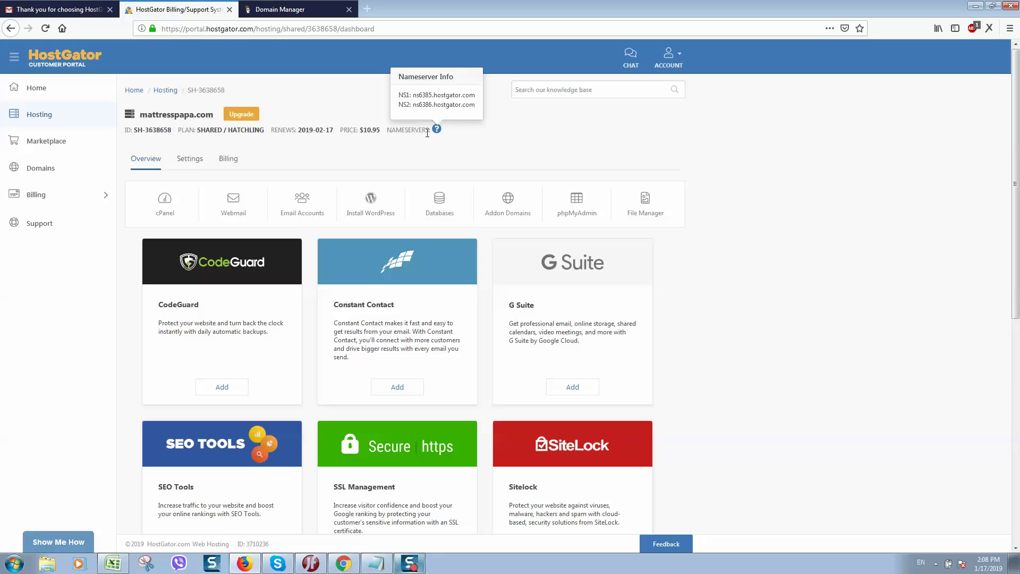
left_click_drag(399, 78, 478, 106)
left_click(494, 116)
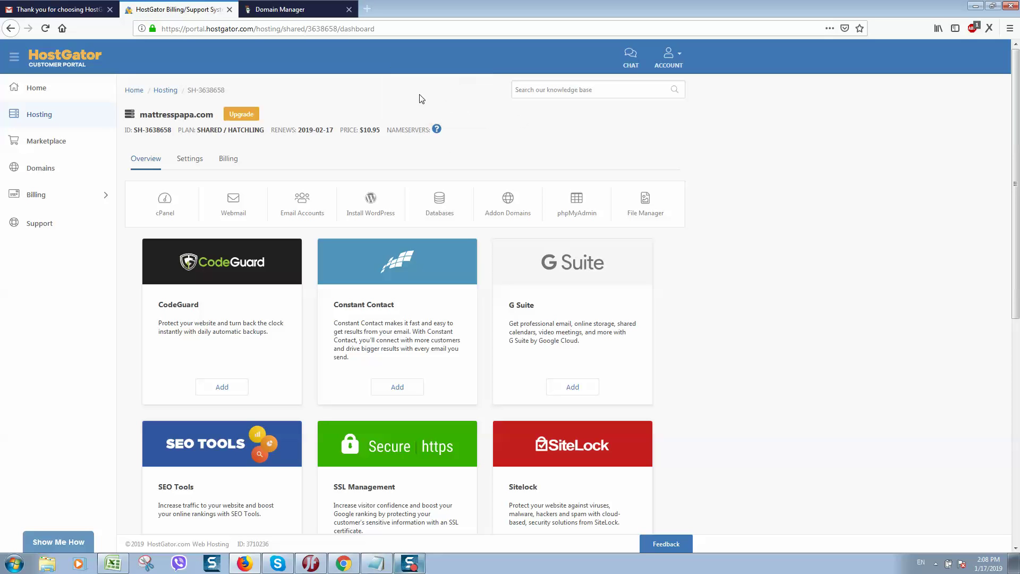
left_click(436, 128)
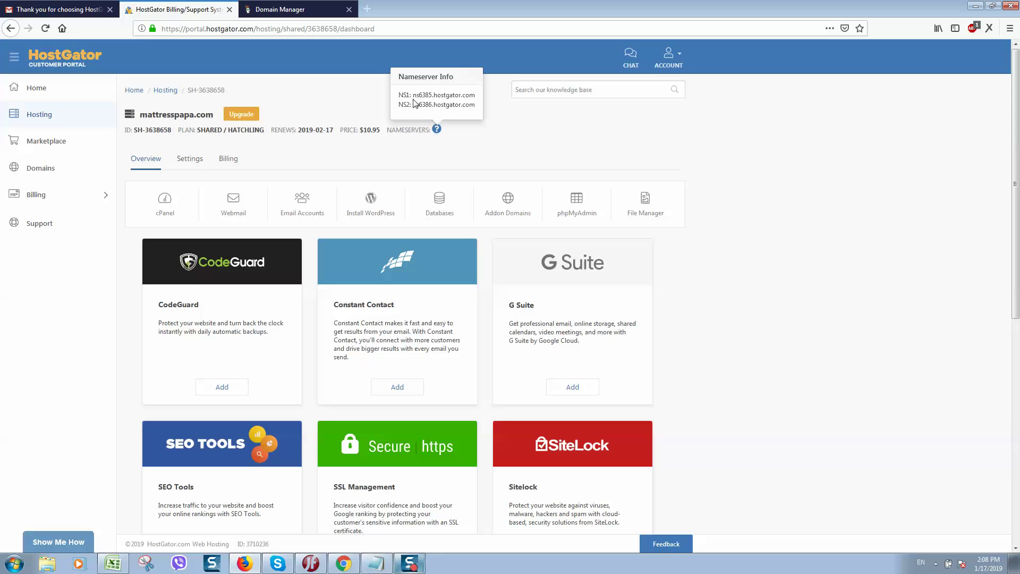
left_click_drag(421, 96, 476, 106)
key("ctrl+Tab")
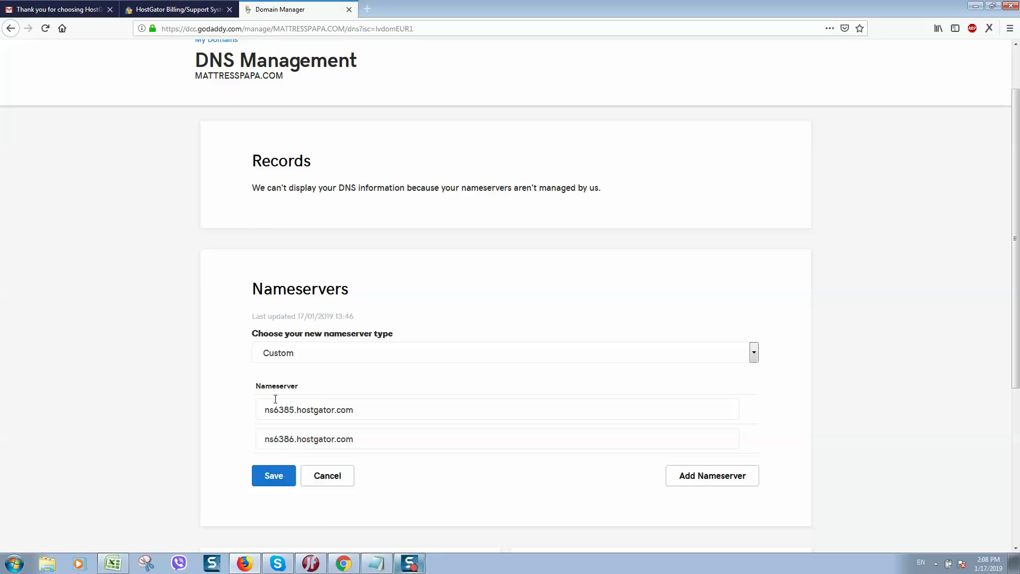
Step: Confirm in My Domains that mattresspapa.com uses external nameservers, then return to HostGator
left_click(215, 41)
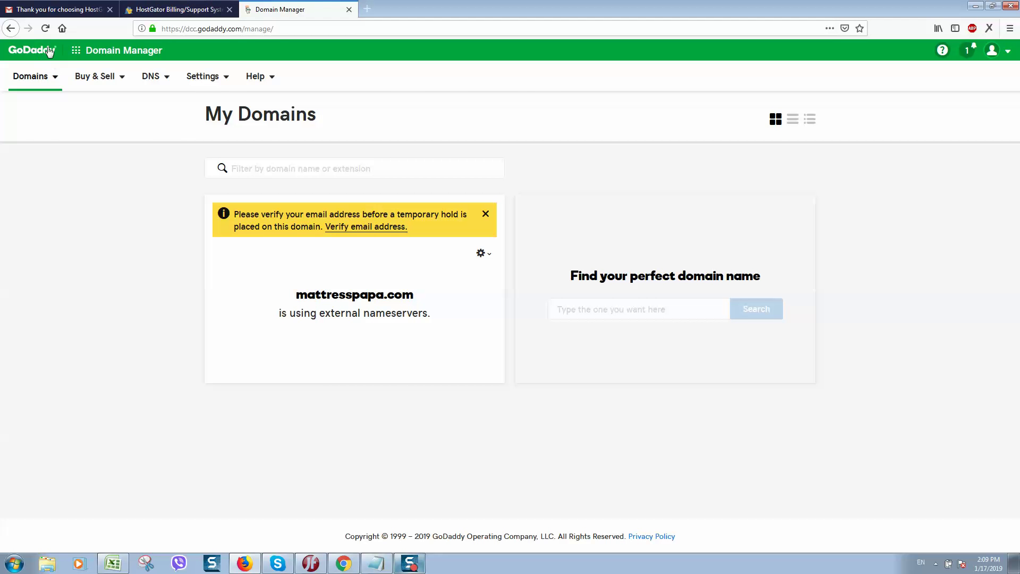
left_click(163, 11)
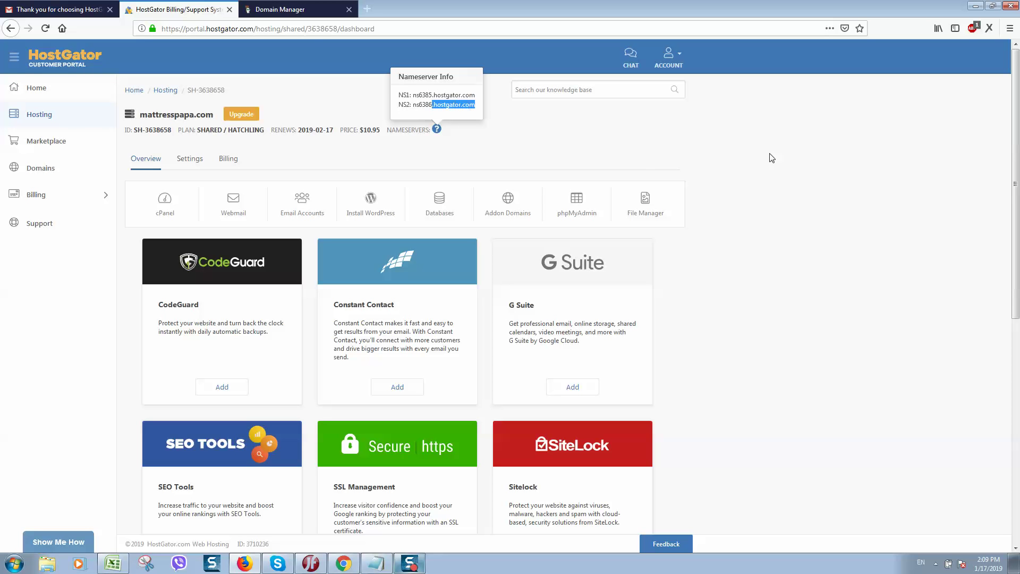
left_click(652, 157)
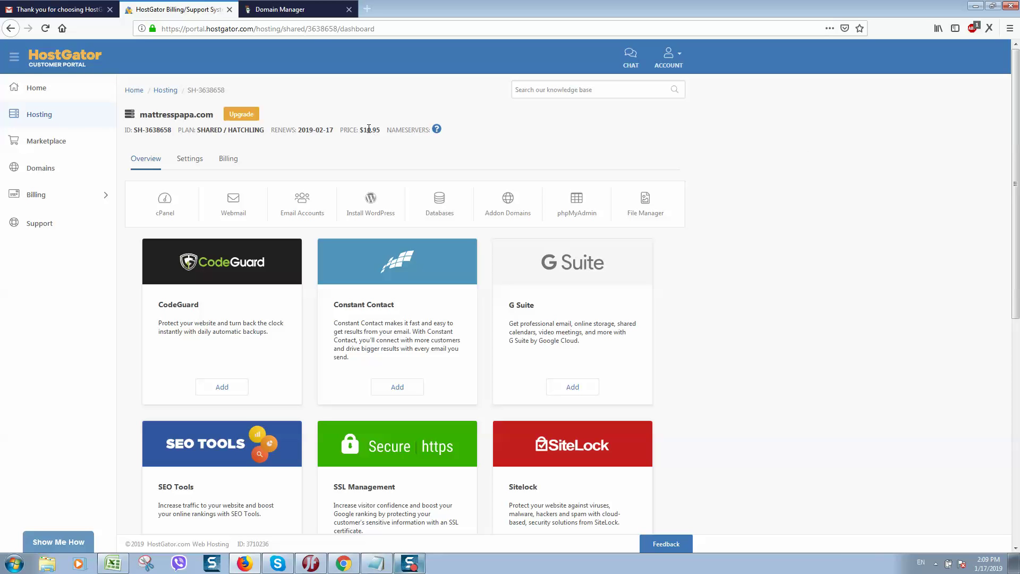
left_click_drag(343, 129, 386, 132)
left_click(299, 12)
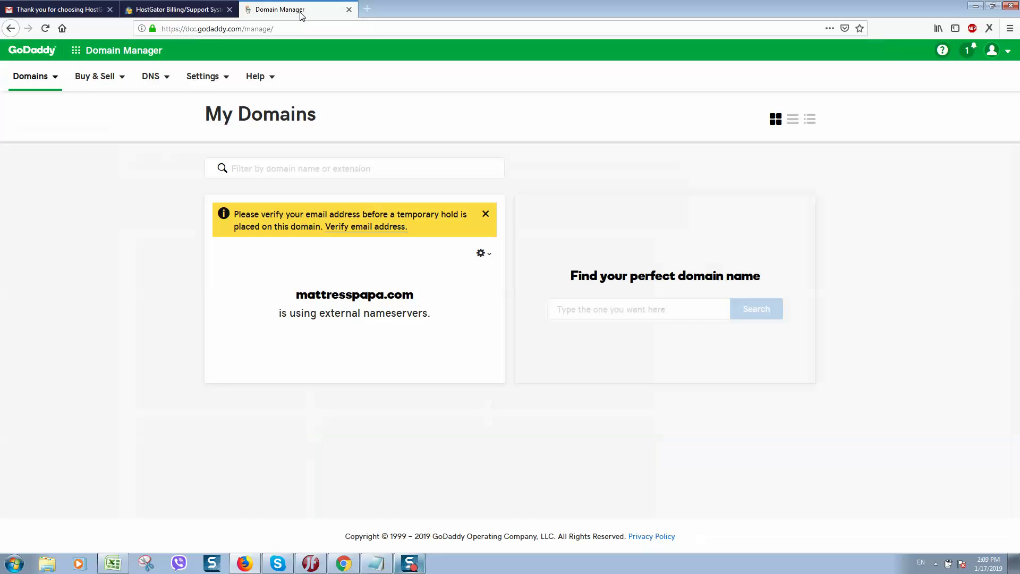
left_click(50, 85)
left_click(47, 108)
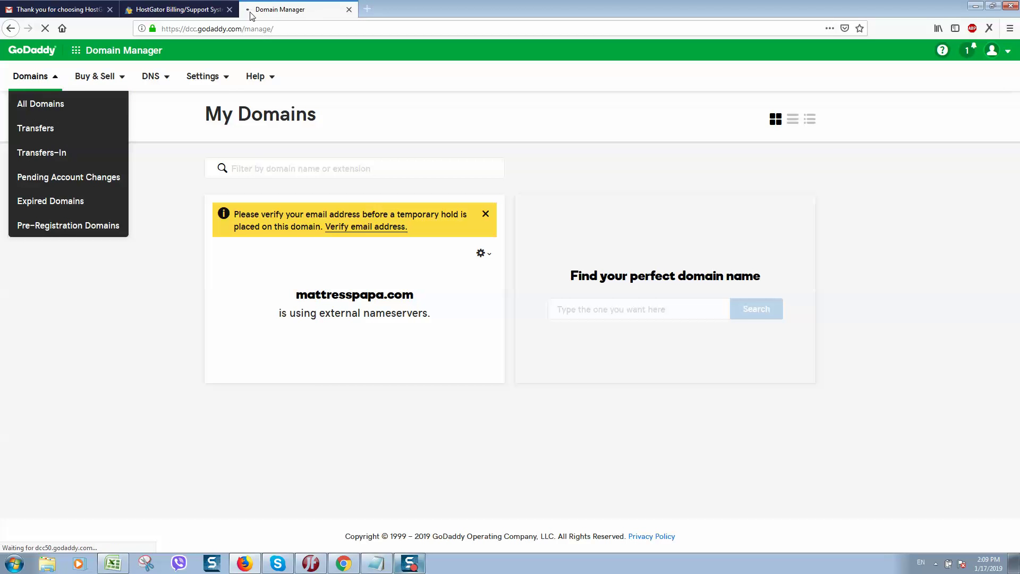
left_click(175, 9)
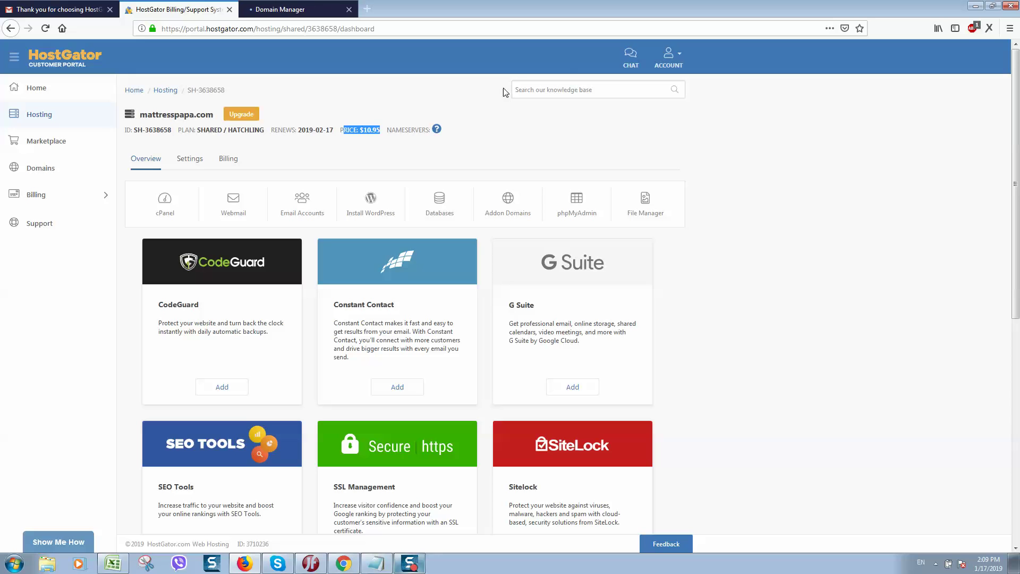
left_click(741, 174)
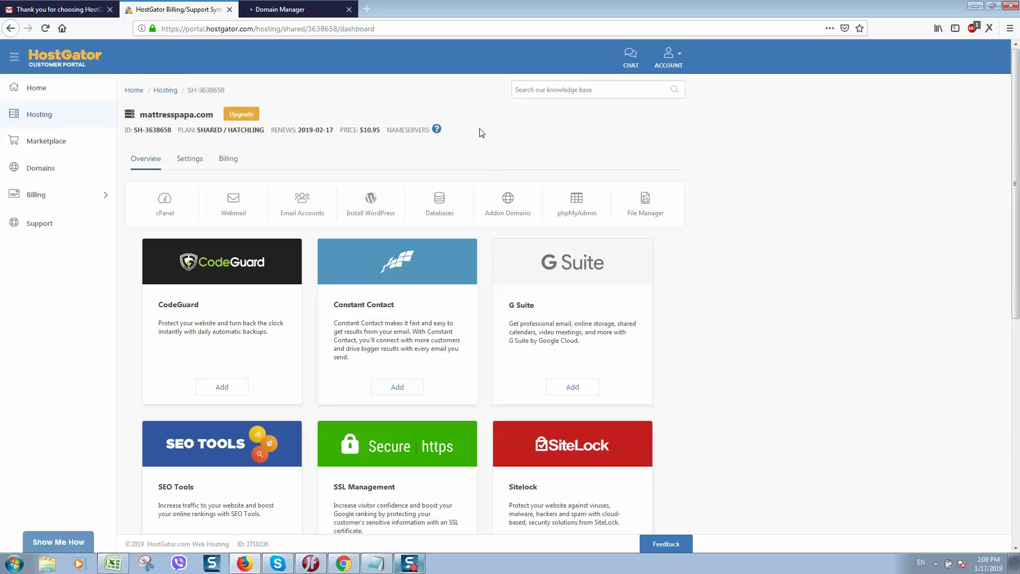